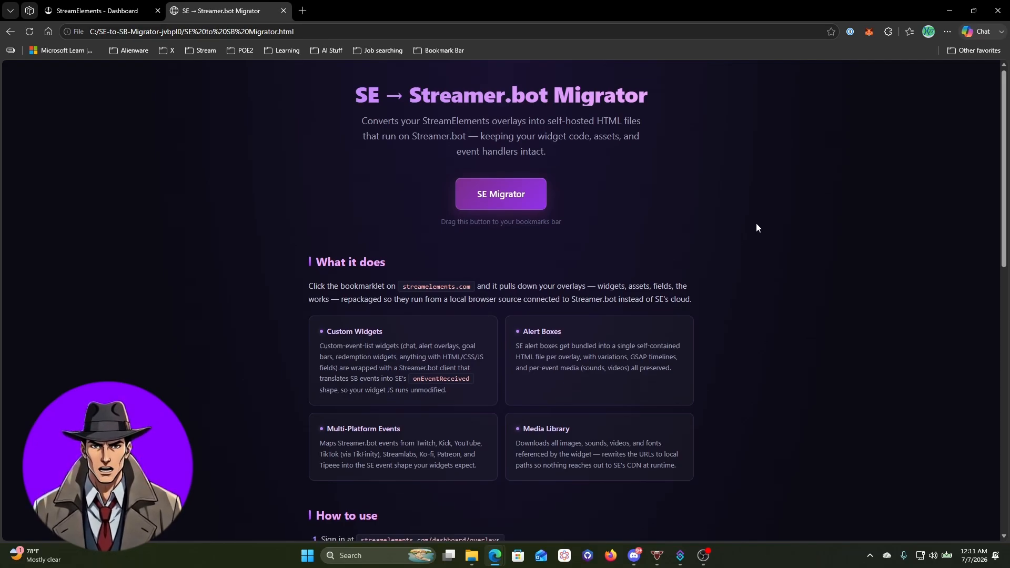
Read the Migrator caveats, highlighting minified code, SE-only APIs, locked/encrypted widgets and 'verify a license'
{"action": "scroll", "coordinate": [756, 223], "scroll_direction": "down", "scroll_amount": 10}
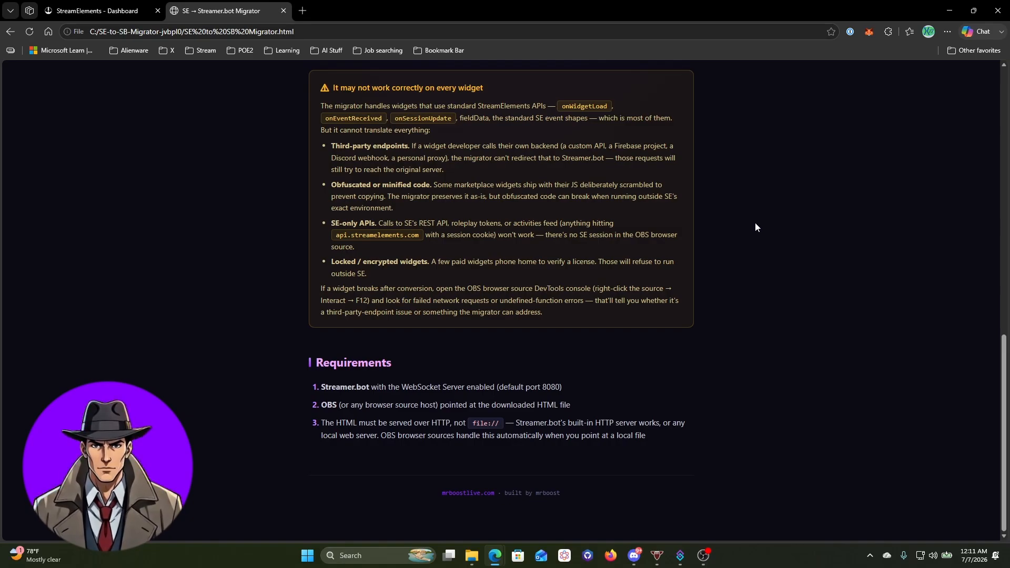
{"action": "scroll", "coordinate": [755, 223], "scroll_direction": "up", "scroll_amount": 10}
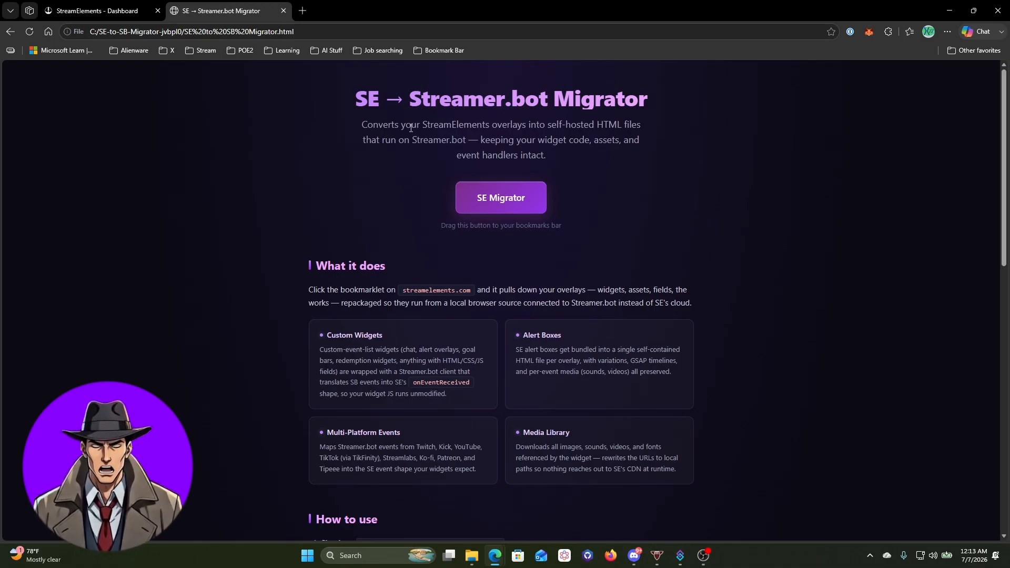
{"action": "scroll", "coordinate": [408, 174], "scroll_direction": "down", "scroll_amount": 1}
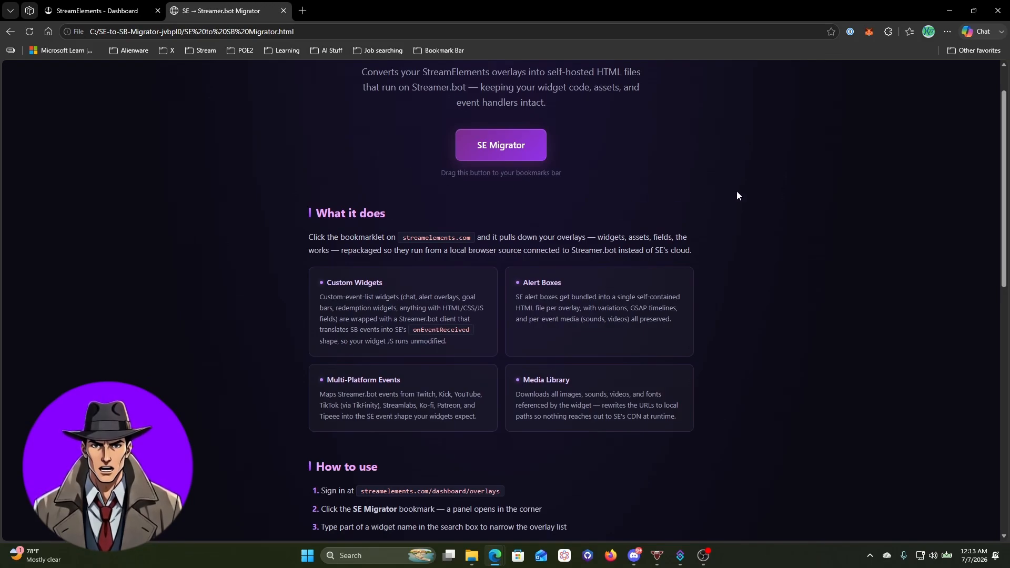
{"action": "scroll", "coordinate": [737, 195], "scroll_direction": "down", "scroll_amount": 6}
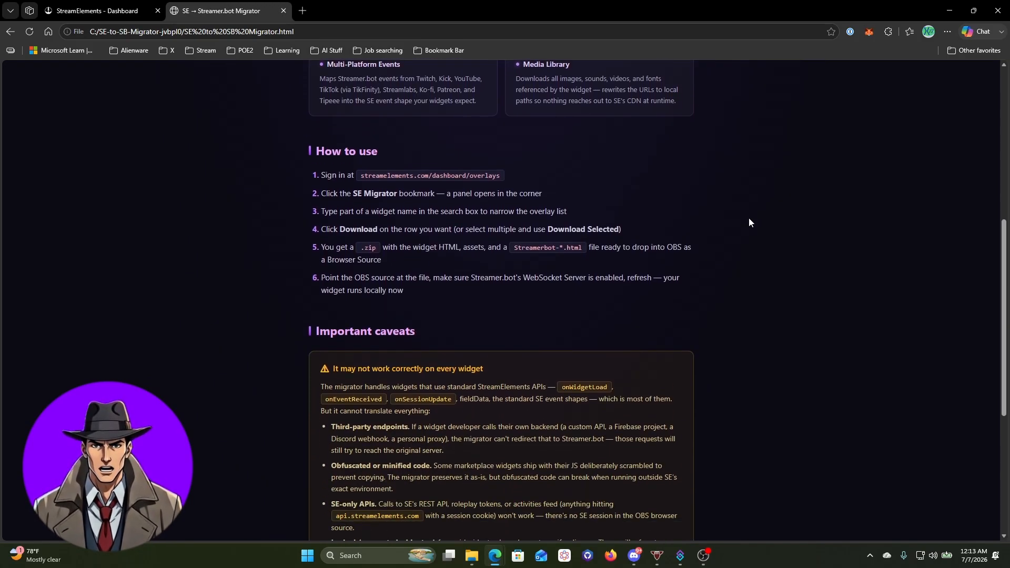
{"action": "scroll", "coordinate": [749, 218], "scroll_direction": "down", "scroll_amount": 5}
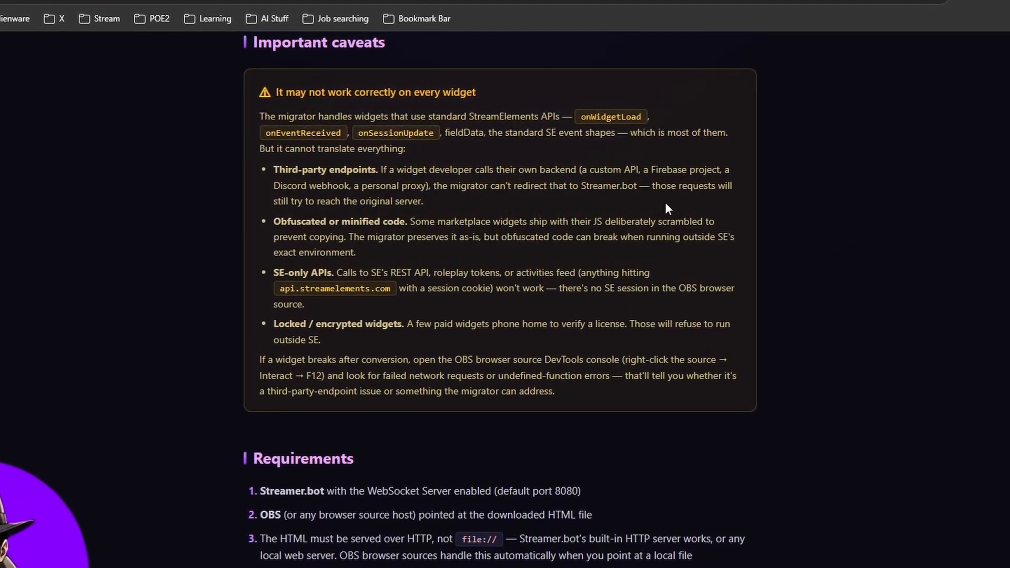
{"action": "left_click_drag", "start_coordinate": [340, 222], "coordinate": [402, 225]}
{"action": "left_click", "coordinate": [357, 280]}
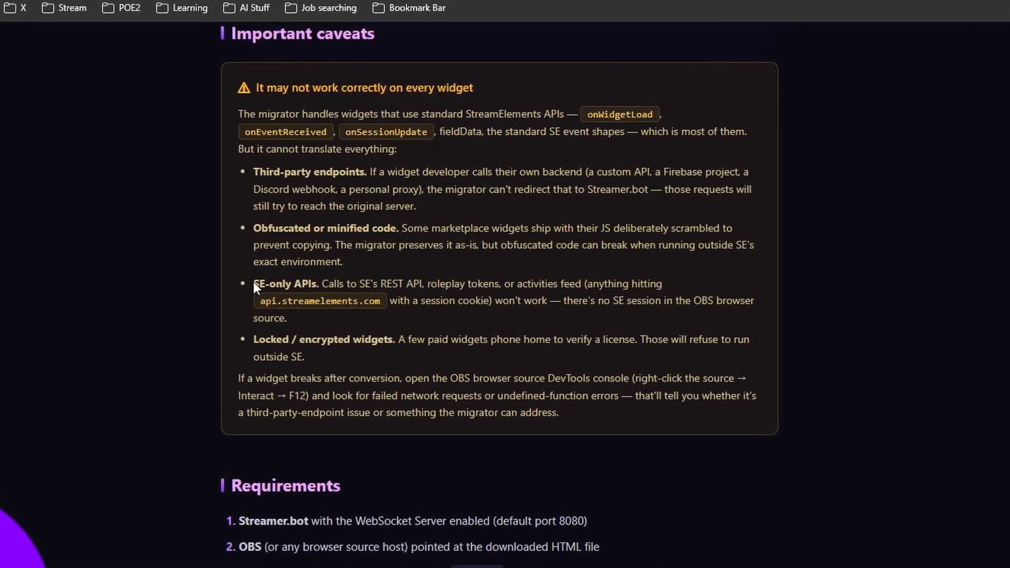
{"action": "left_click_drag", "start_coordinate": [254, 284], "coordinate": [317, 284]}
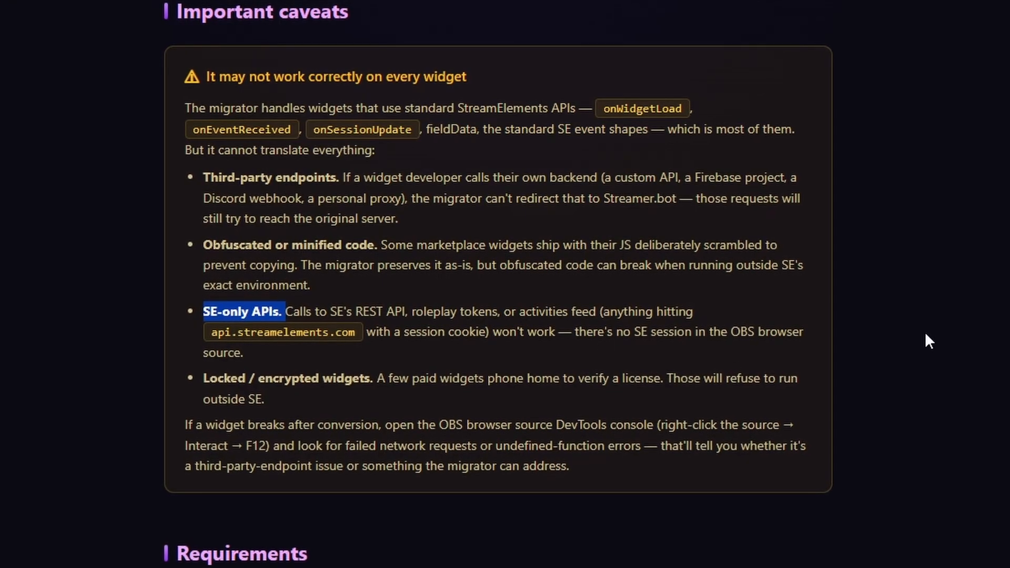
{"action": "left_click_drag", "start_coordinate": [203, 380], "coordinate": [367, 391]}
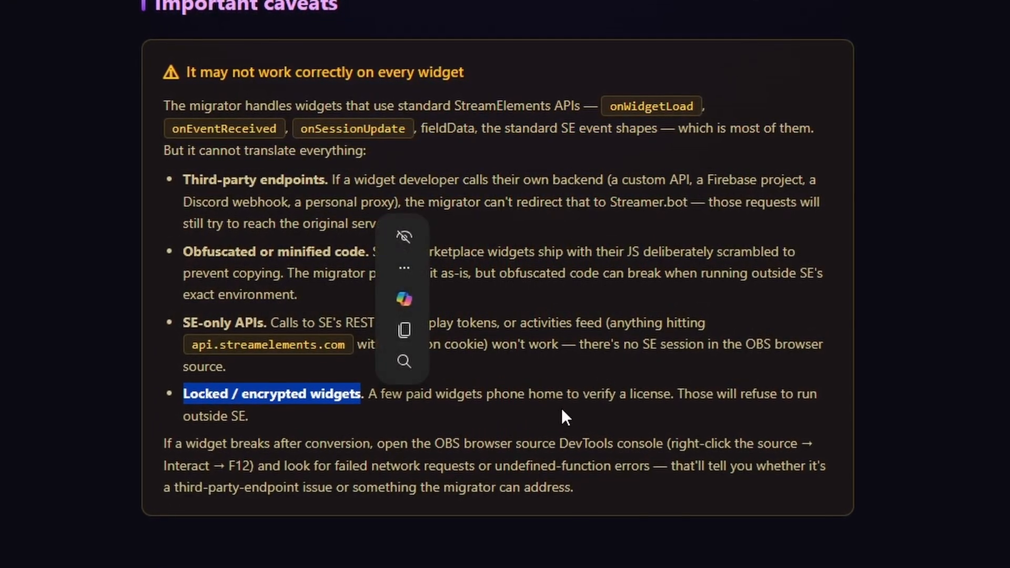
{"action": "left_click_drag", "start_coordinate": [583, 396], "coordinate": [676, 404]}
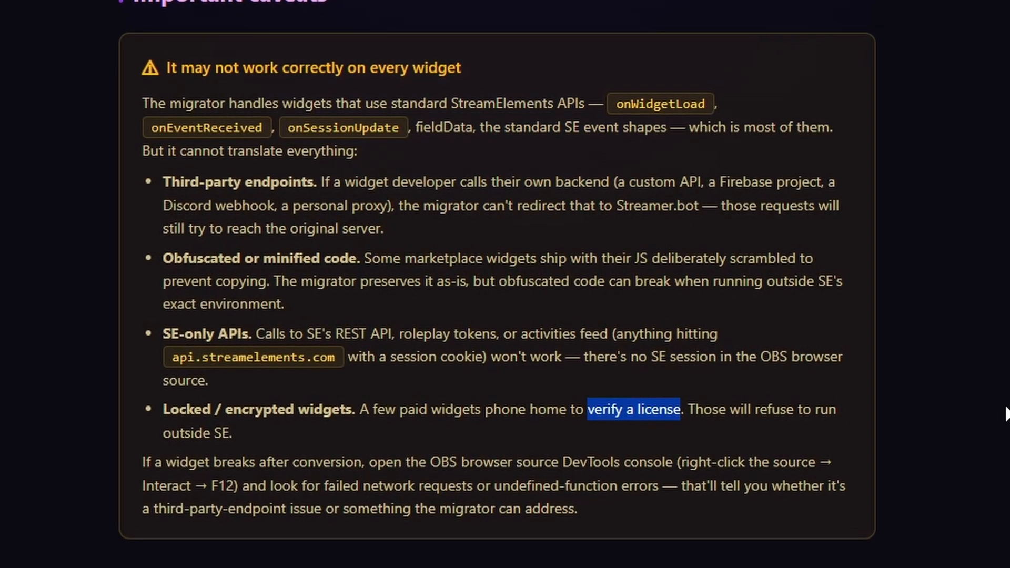
{"action": "left_click", "coordinate": [1002, 414]}
Drag the purple SE Migrator button from the page top onto Edge's bookmarks bar
{"action": "scroll", "coordinate": [992, 430], "scroll_direction": "up", "scroll_amount": 3}
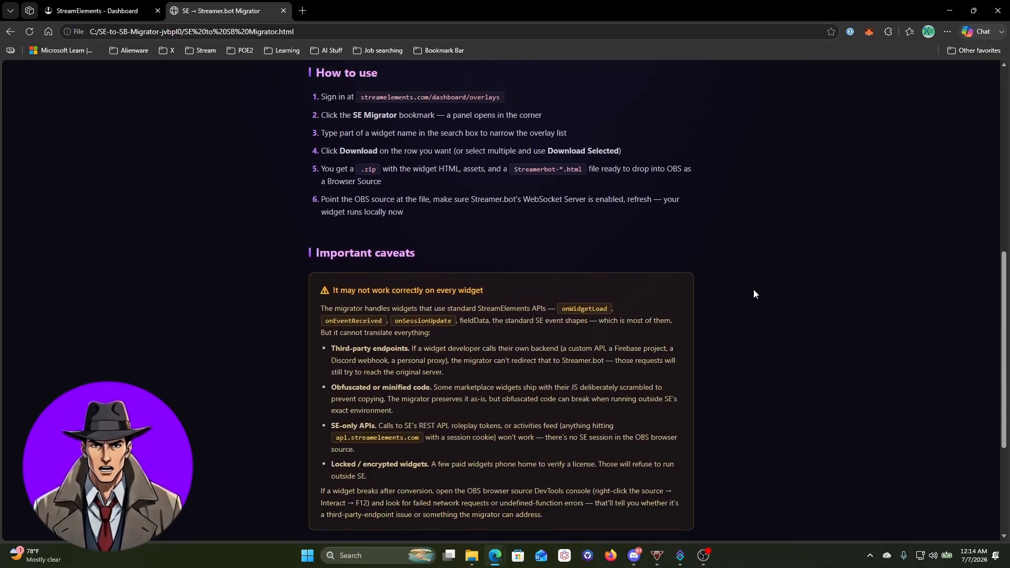
{"action": "scroll", "coordinate": [755, 291], "scroll_direction": "up", "scroll_amount": 8}
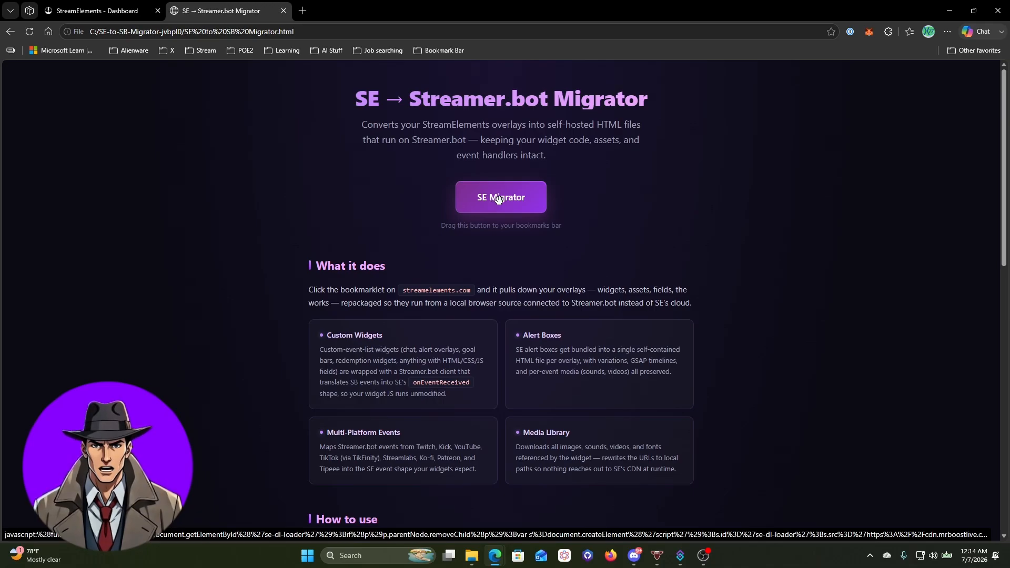
{"action": "mouse_move", "coordinate": [497, 198]}
{"action": "left_mouse_down"}
{"action": "mouse_move", "coordinate": [515, 176]}
{"action": "mouse_move", "coordinate": [491, 51]}
{"action": "left_mouse_up"}
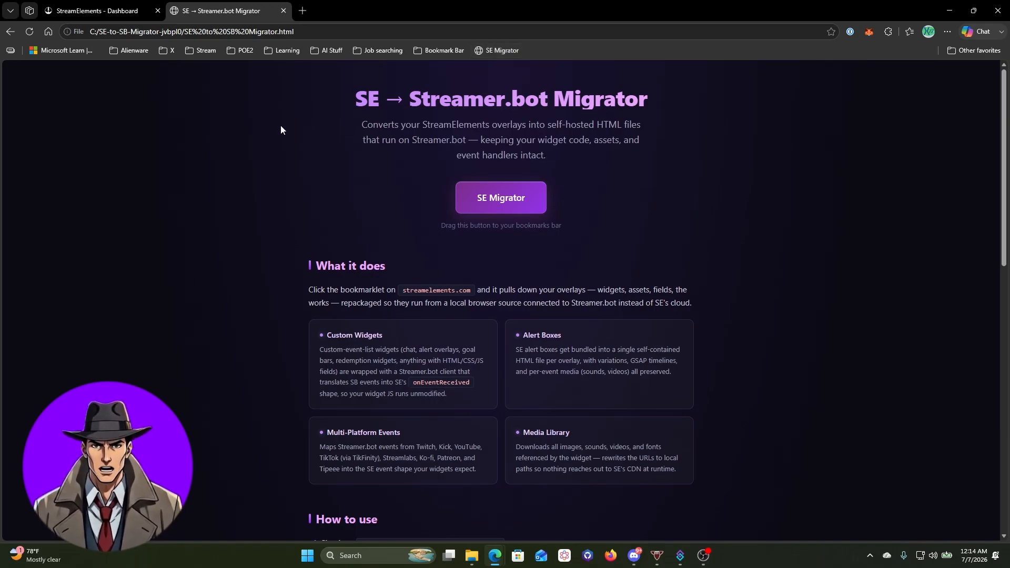
Run the SE Migrator bookmarklet on the StreamElements dashboard and tick Multichannel Chat for Twitch
{"action": "left_click", "coordinate": [92, 15]}
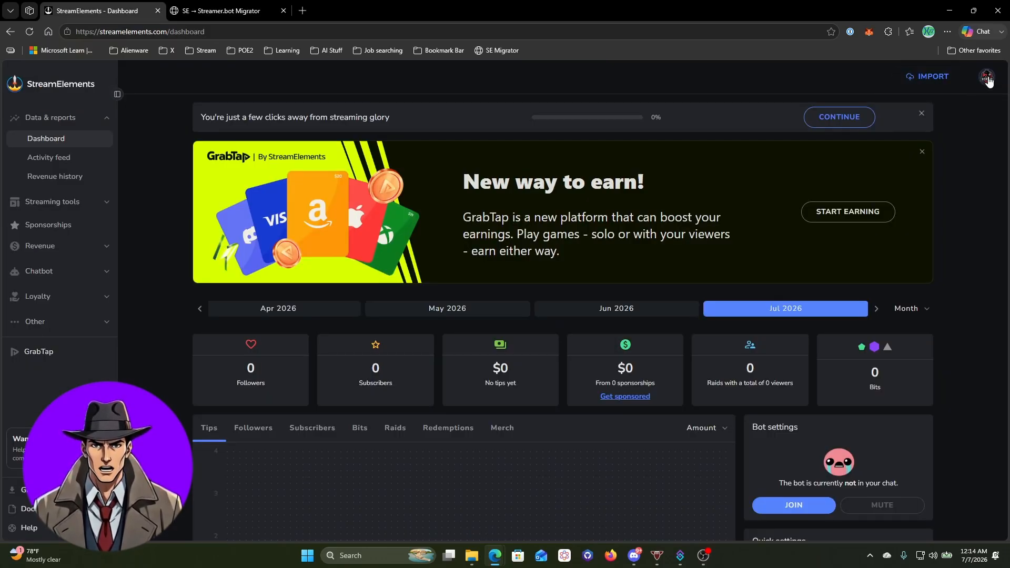
{"action": "left_click", "coordinate": [498, 51]}
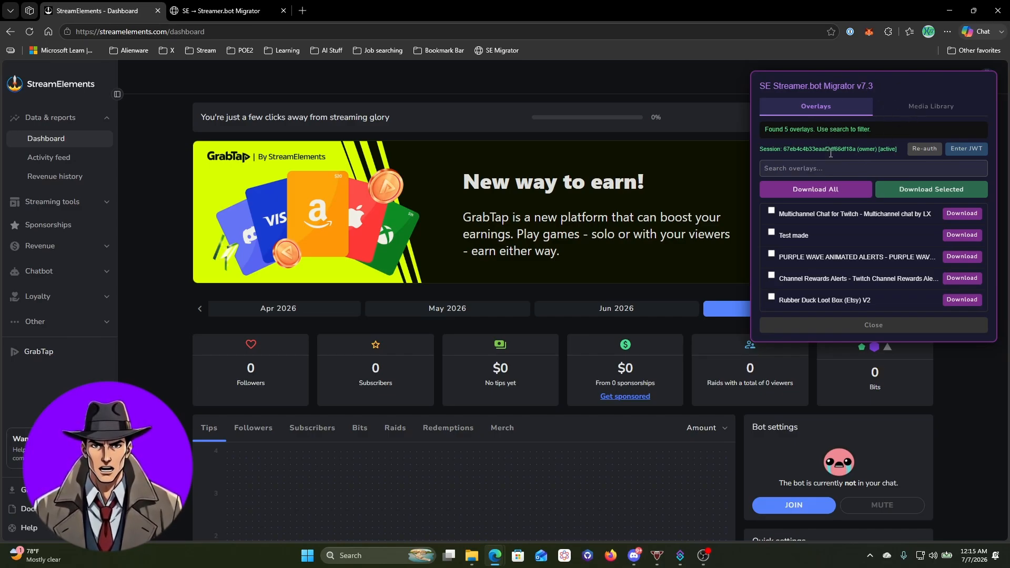
{"action": "left_click", "coordinate": [771, 212]}
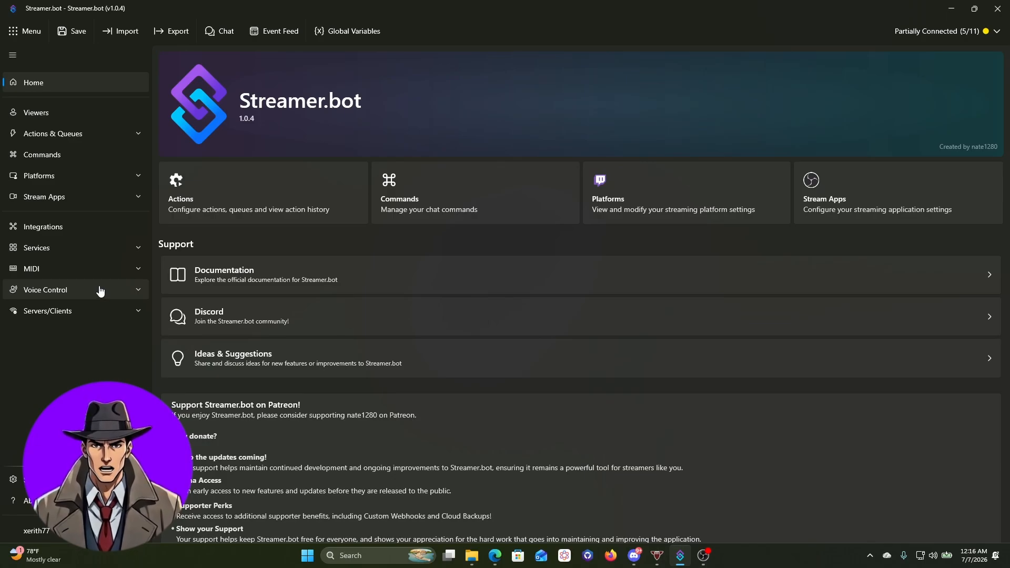
Go via Servers/Clients and WebSocket Server to the HTTP Server settings on port 7474
{"action": "left_click", "coordinate": [78, 312]}
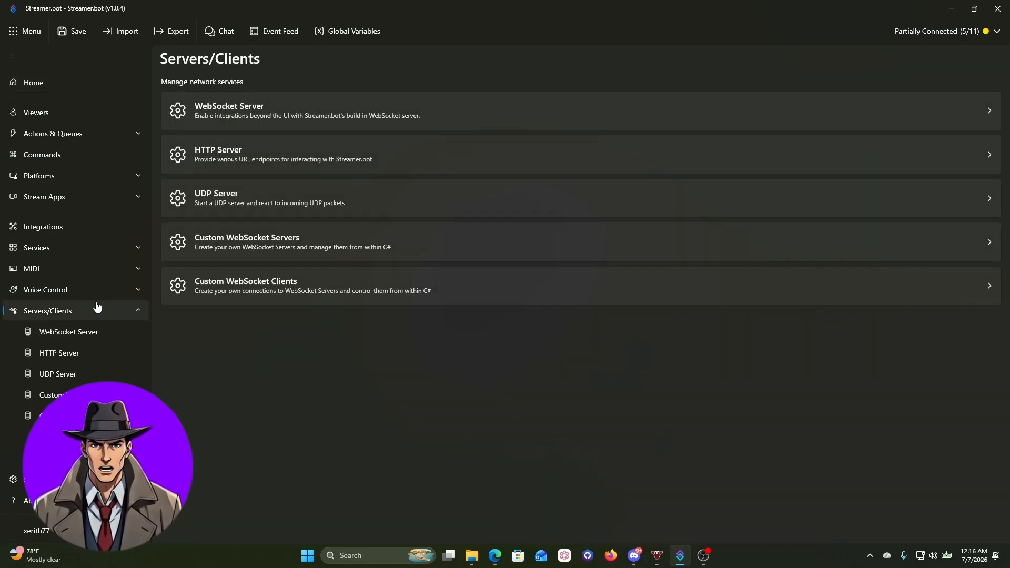
{"action": "left_click", "coordinate": [92, 336]}
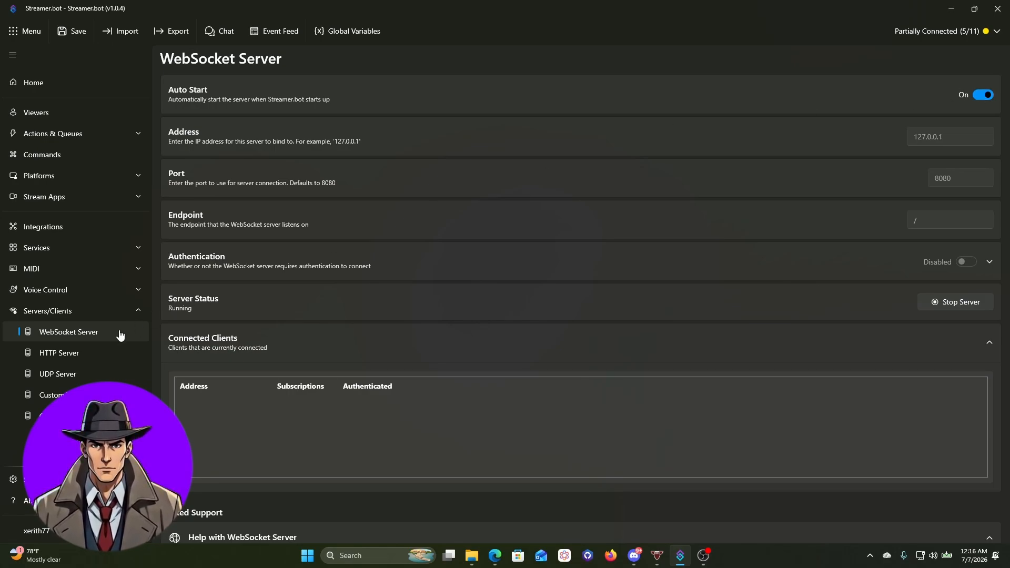
{"action": "left_click", "coordinate": [82, 358]}
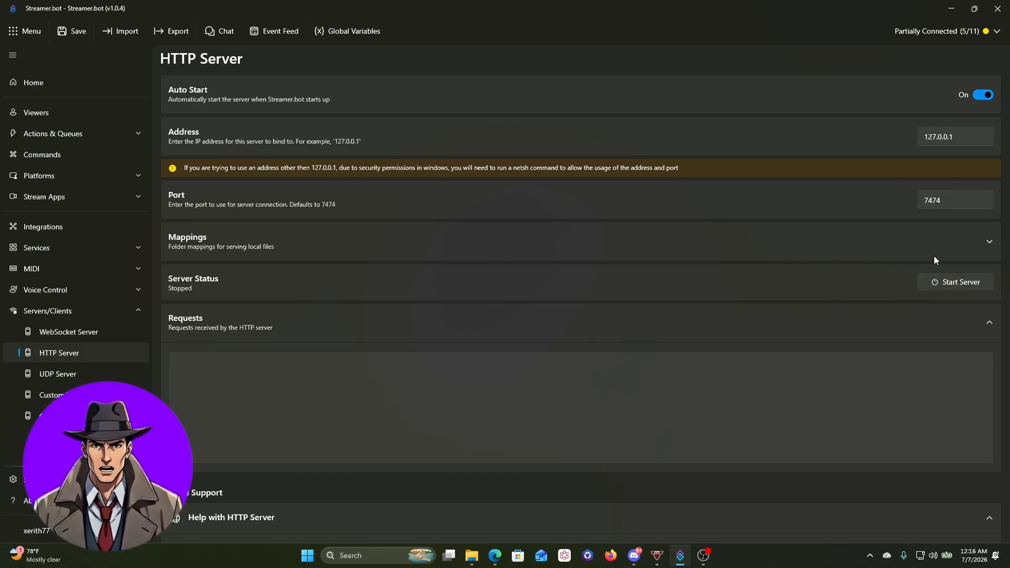
Start the HTTP server on 127.0.0.1 port 7474 and expand its Mappings section
{"action": "left_click", "coordinate": [942, 286]}
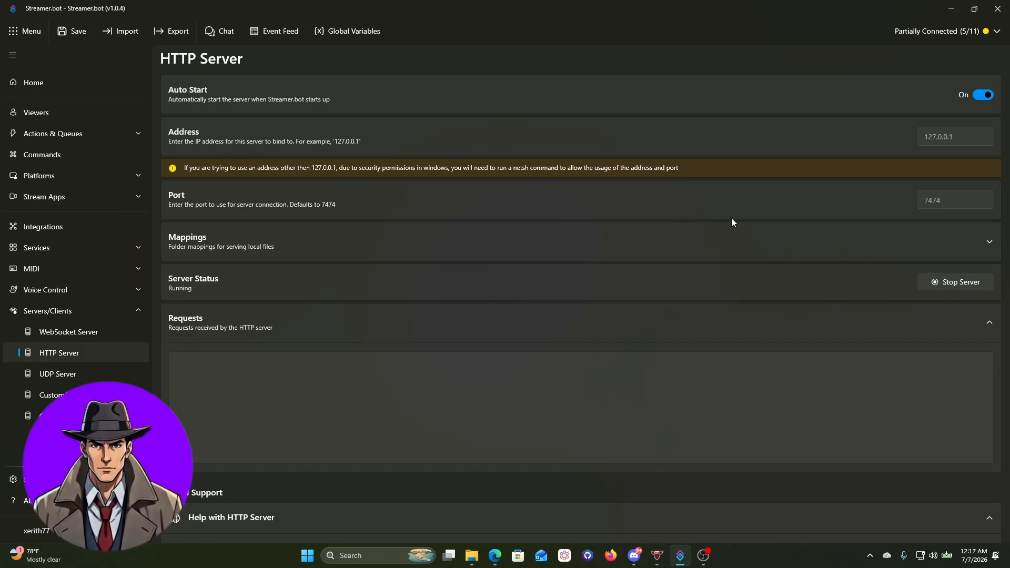
{"action": "left_click", "coordinate": [986, 240]}
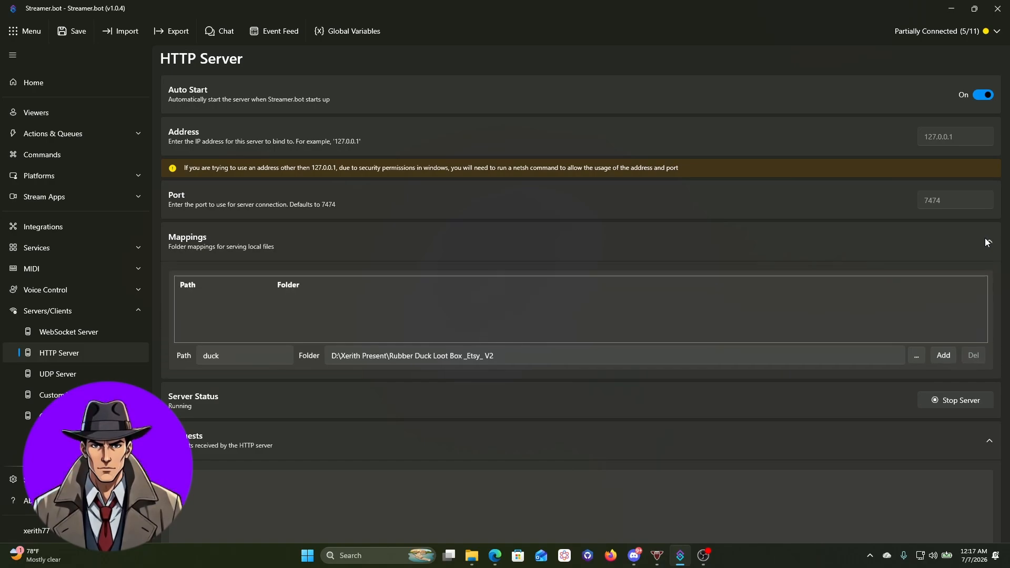
Select D:\PURPLE WAVE ANIMATED ALERTS - PURPLE WAVE ALERTS ANIMATED as the new mapping's folder
{"action": "left_click", "coordinate": [917, 358]}
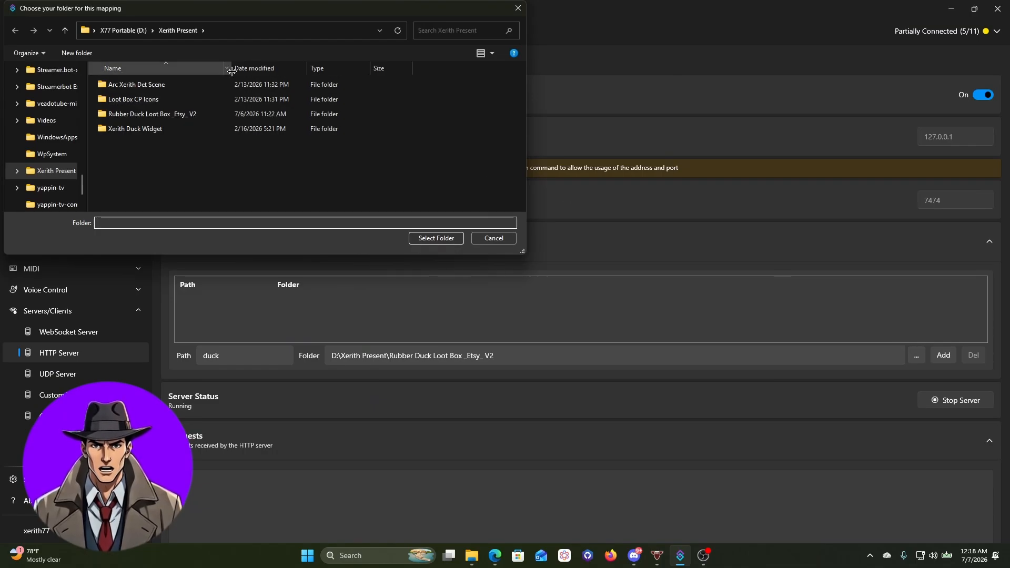
{"action": "left_click_drag", "start_coordinate": [171, 15], "coordinate": [361, 88]}
{"action": "left_click", "coordinate": [321, 104]}
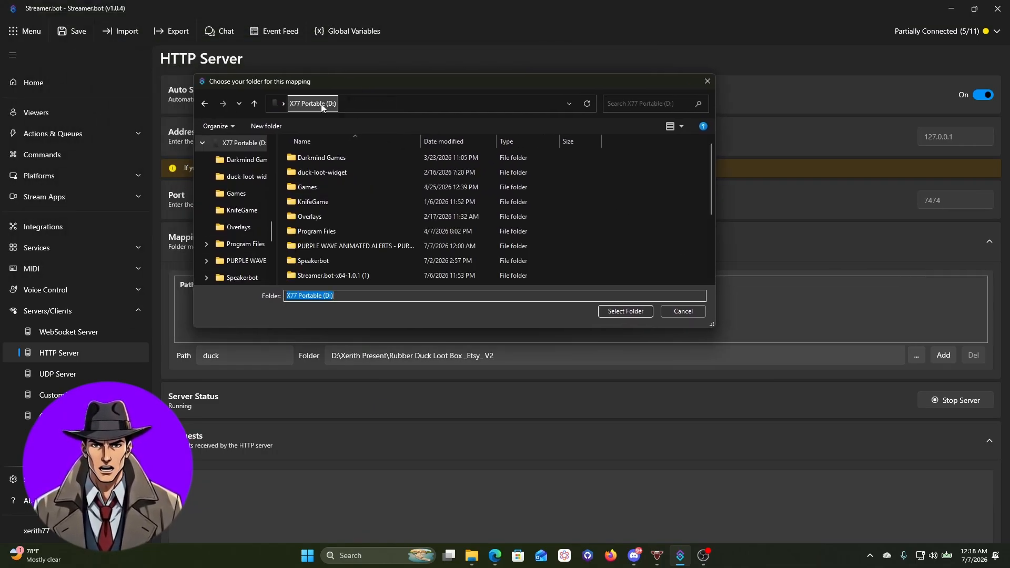
{"action": "double_click", "coordinate": [349, 244]}
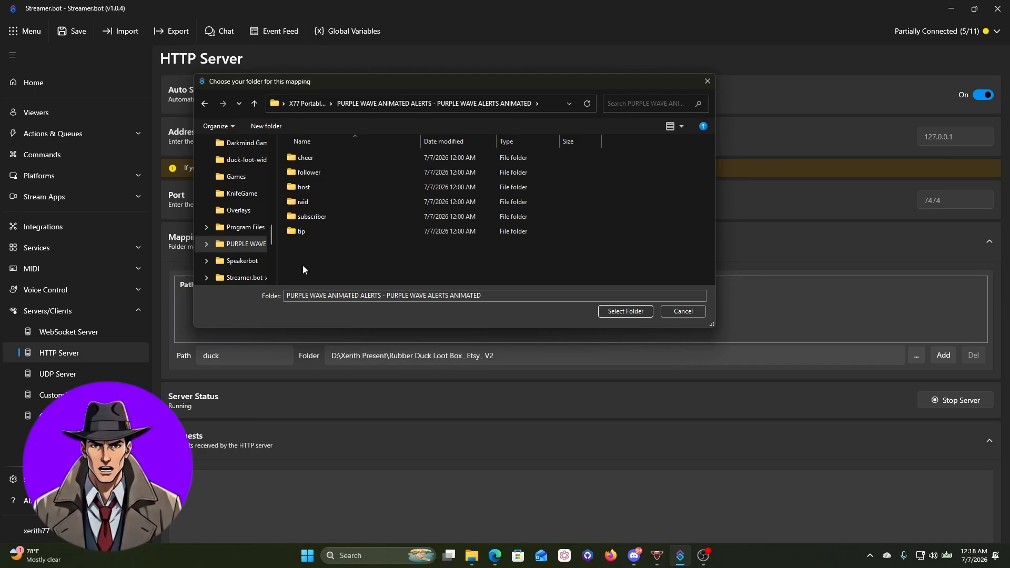
{"action": "left_click", "coordinate": [633, 314]}
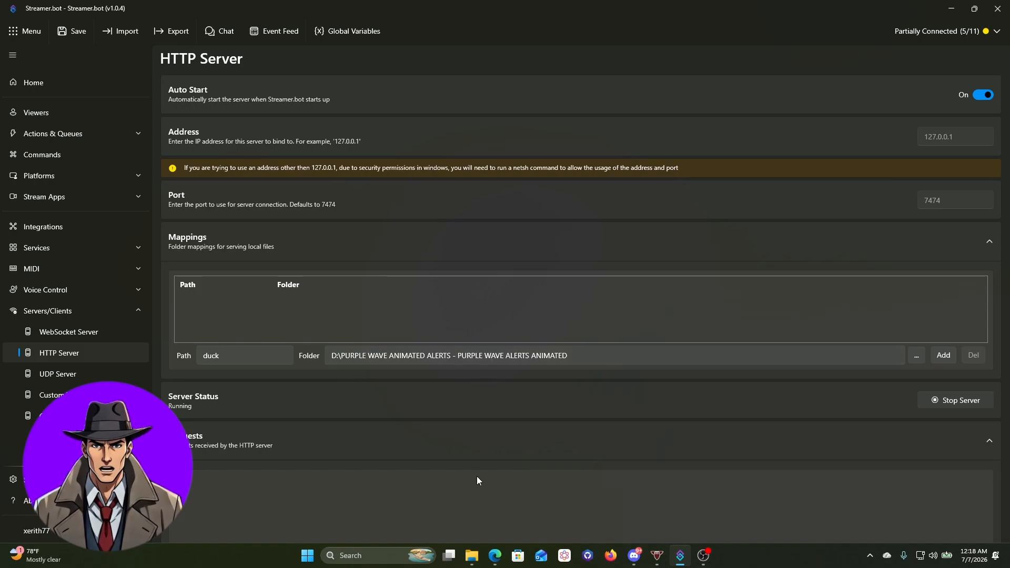
{"action": "left_click", "coordinate": [225, 356]}
Change the mapping path from 'duck' to 'wave', add it, and move OBS to the main screen
{"action": "left_click_drag", "start_coordinate": [225, 356], "coordinate": [184, 354]}
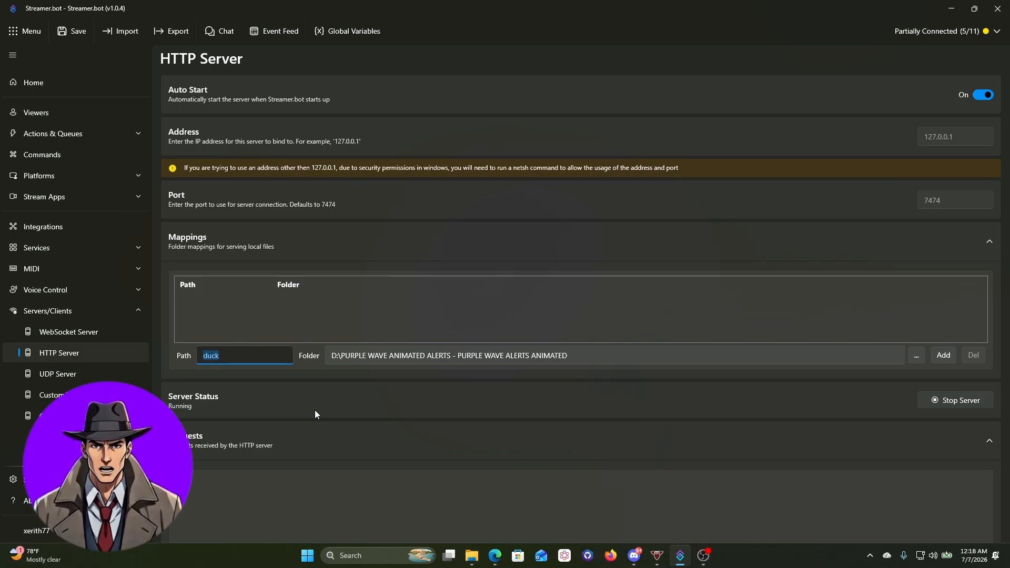
{"action": "type", "text": "wave"}
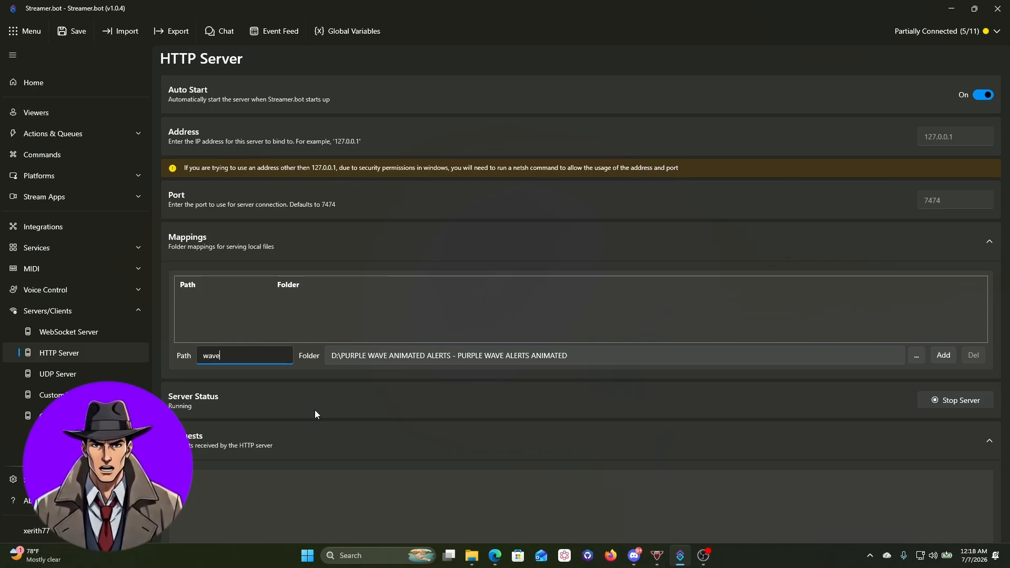
{"action": "left_click", "coordinate": [944, 356]}
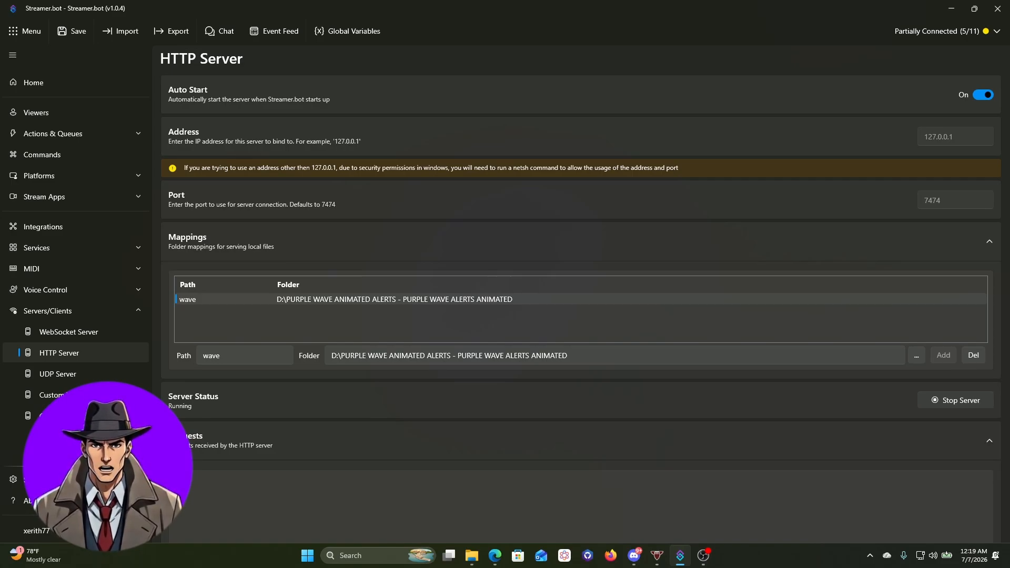
{"action": "left_click_drag", "start_coordinate": [0, 138], "coordinate": [337, 1]}
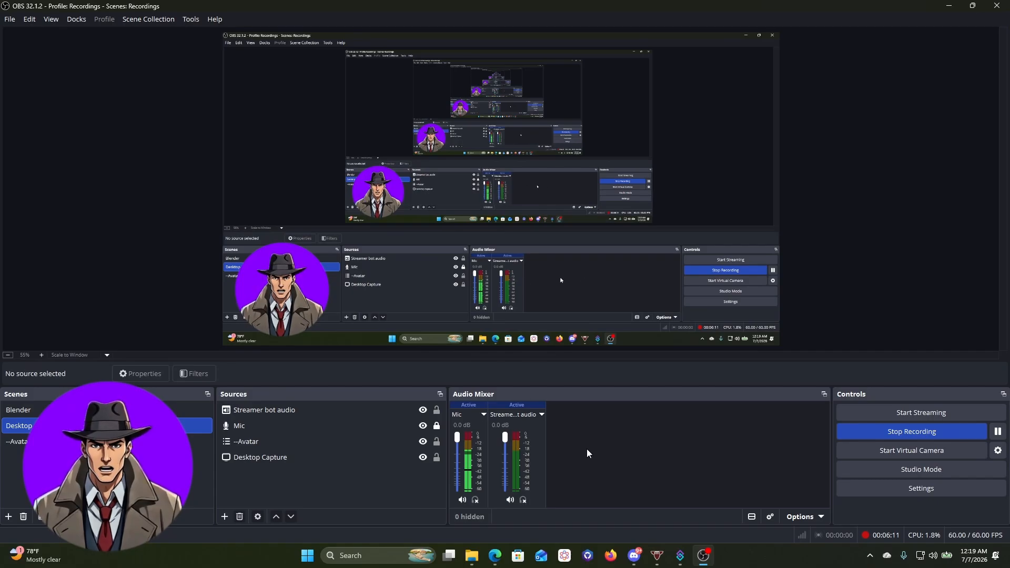
Add a new Browser source in OBS named 'Alerts'
{"action": "left_click", "coordinate": [225, 517]}
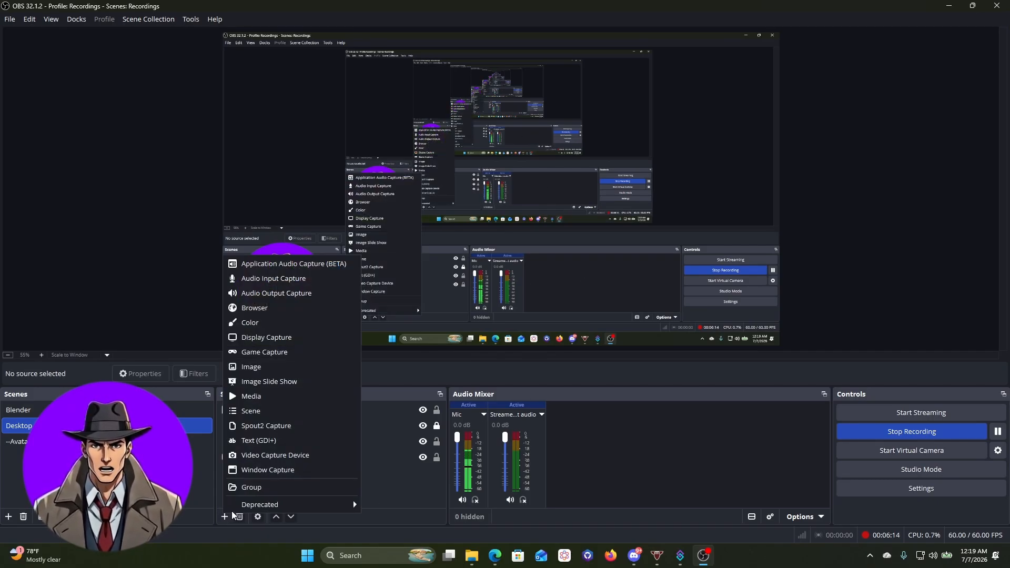
{"action": "left_click", "coordinate": [258, 308]}
{"action": "type", "text": "A"}
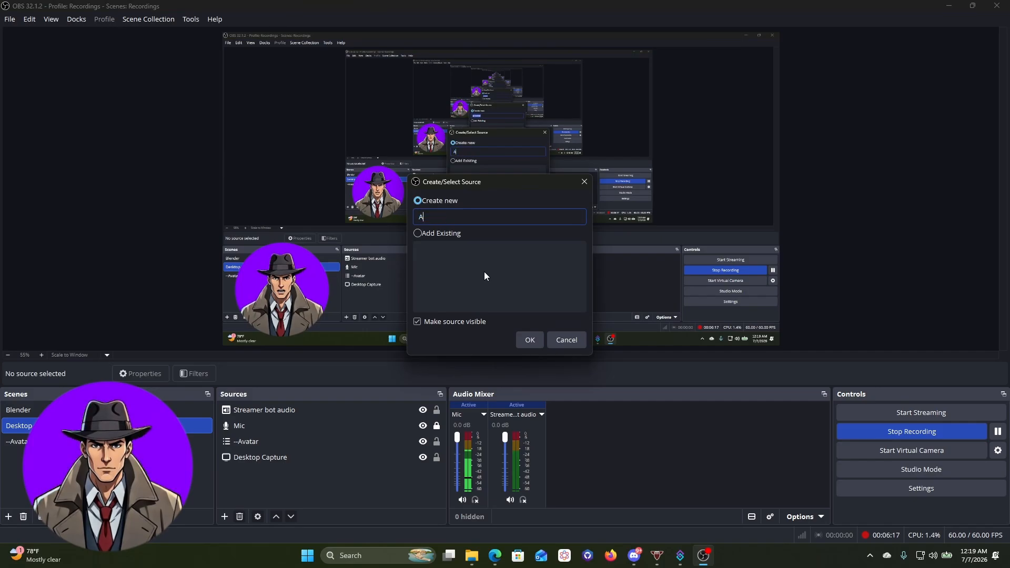
{"action": "type", "text": "lerts"}
Create the Alerts browser source and clear the default URL in its Properties
{"action": "left_click", "coordinate": [530, 340]}
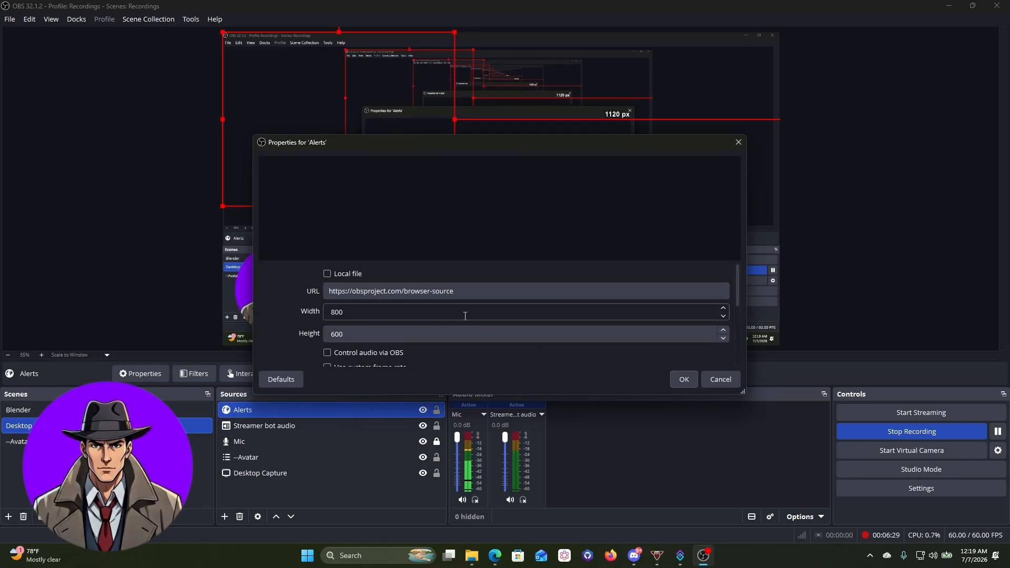
{"action": "left_click", "coordinate": [494, 291]}
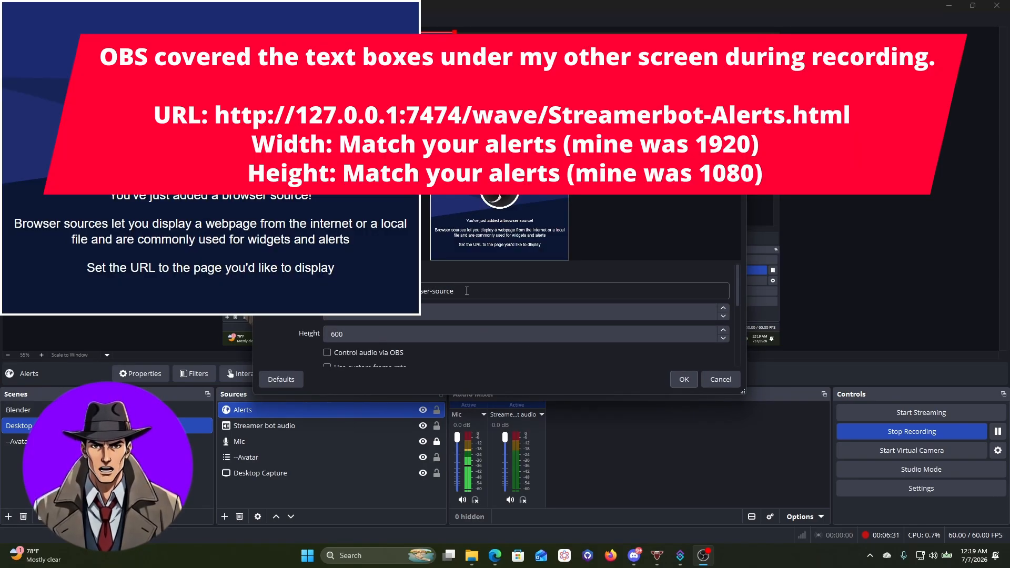
{"action": "key", "text": "ctrl+a"}
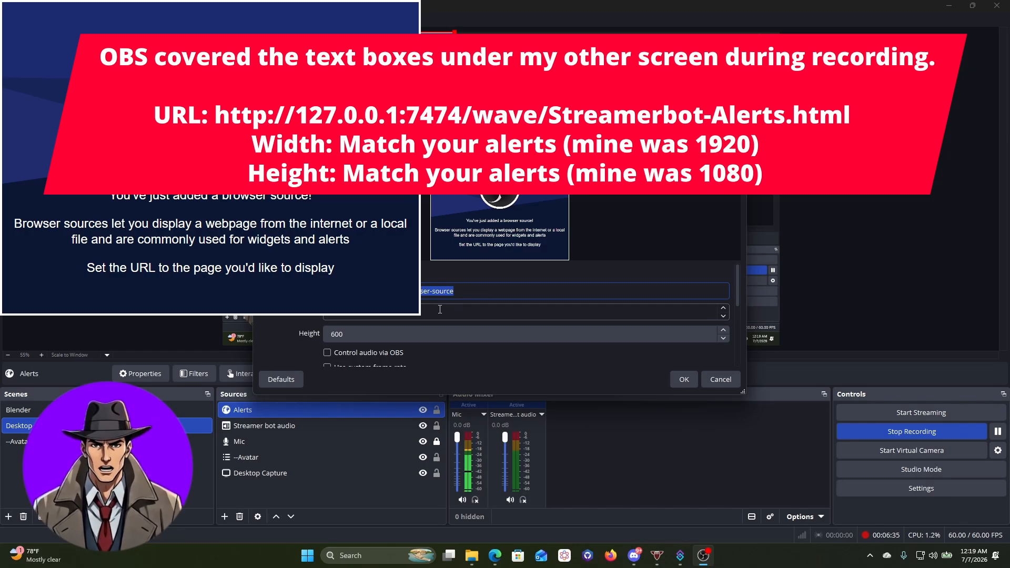
{"action": "key", "text": "BackSpace"}
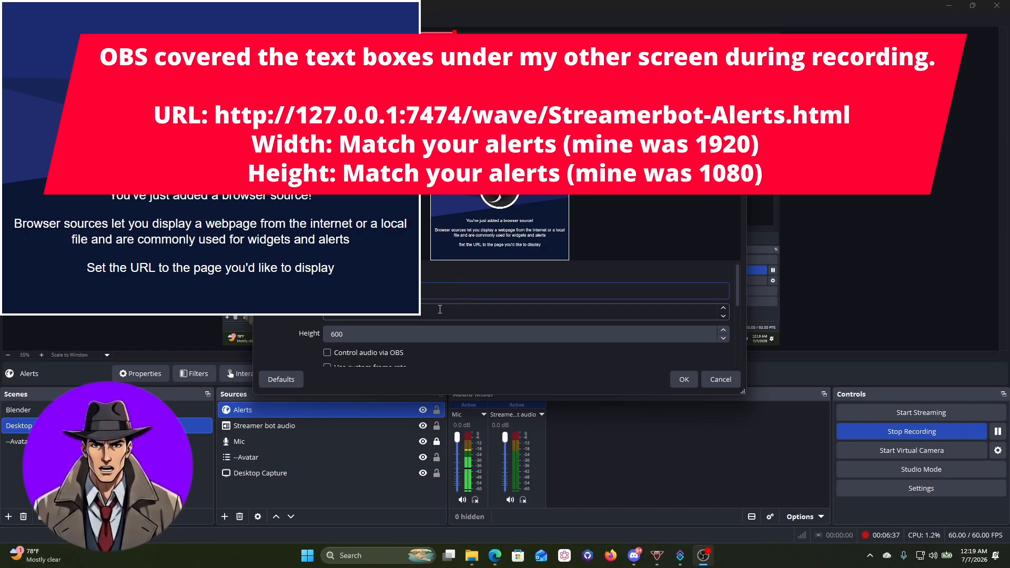
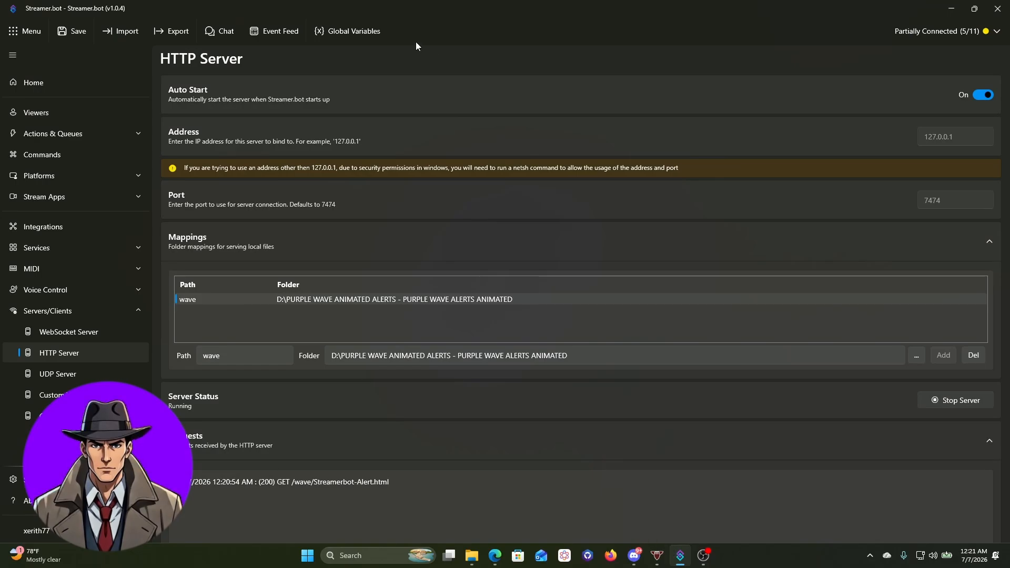
Enable the Follow Alert action in Actions & Queues, then drag Streamer.bot aside to reveal OBS
{"action": "left_click", "coordinate": [53, 140]}
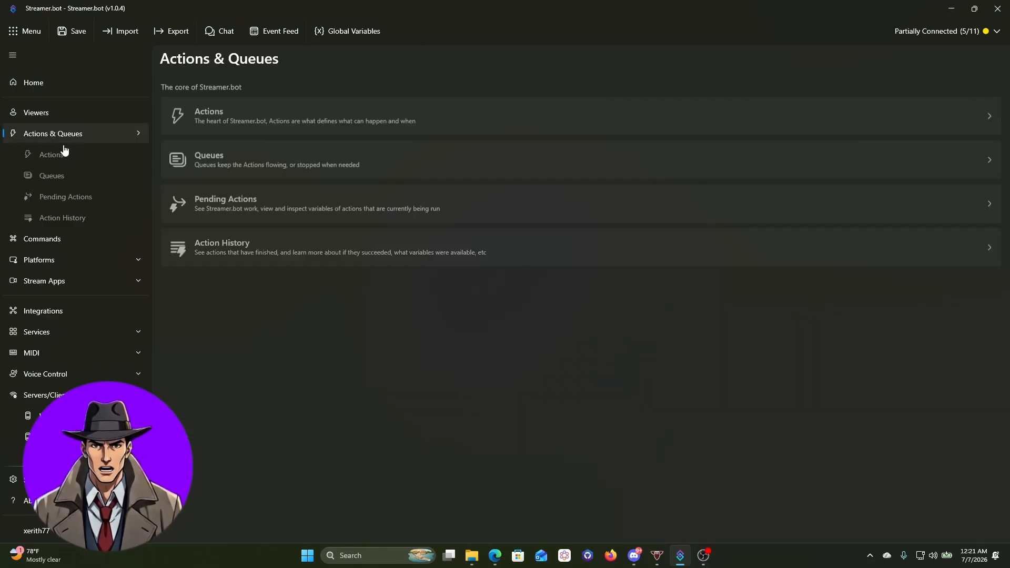
{"action": "left_click", "coordinate": [67, 156]}
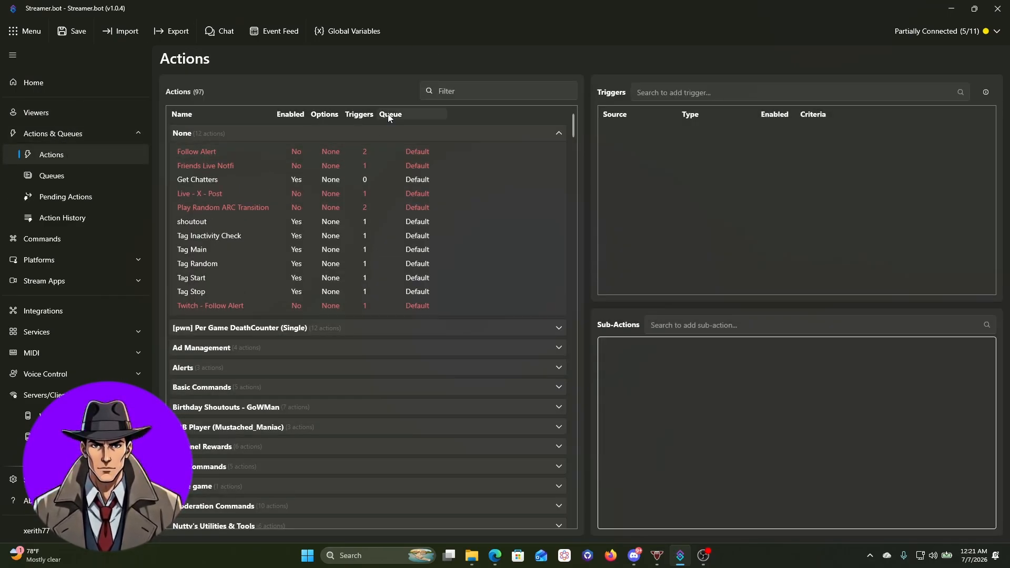
{"action": "left_click", "coordinate": [205, 151]}
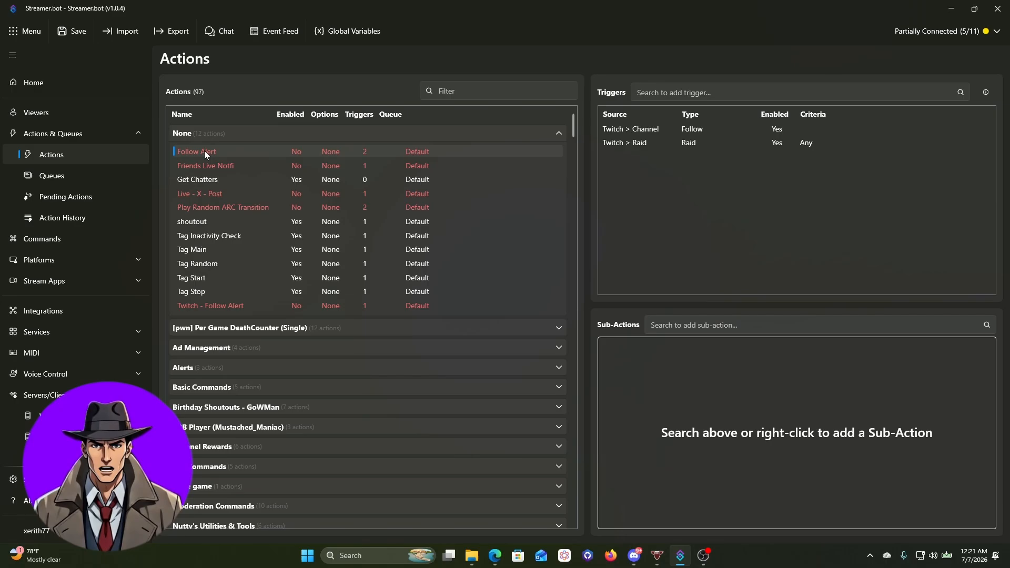
{"action": "right_click", "coordinate": [232, 150]}
{"action": "left_click", "coordinate": [244, 289]}
{"action": "left_click_drag", "start_coordinate": [543, 4], "coordinate": [0, 44]}
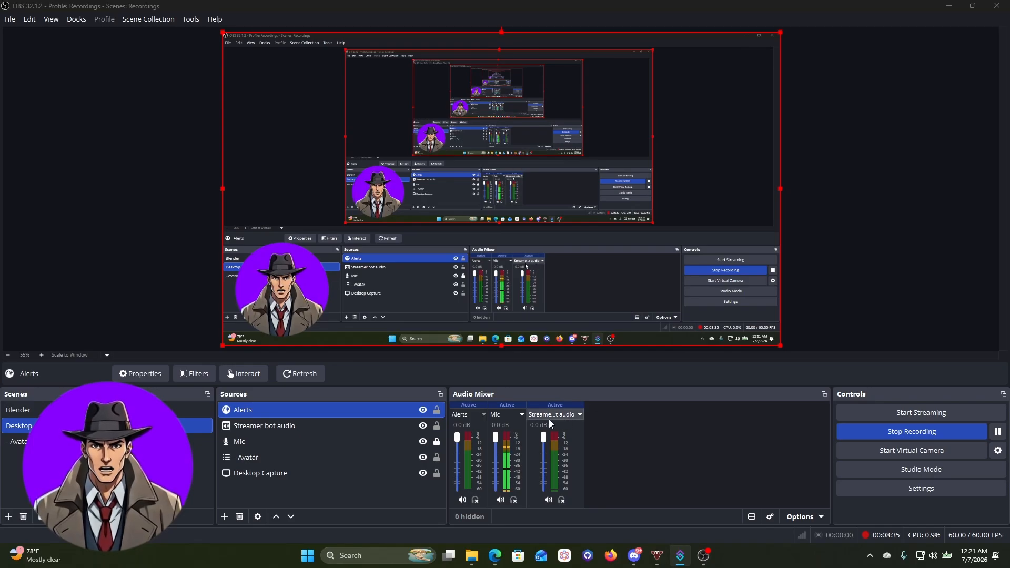
Turn on headphone monitoring for the Alerts channel, then switch to the StreamElements dashboard in Edge
{"action": "left_click", "coordinate": [476, 500]}
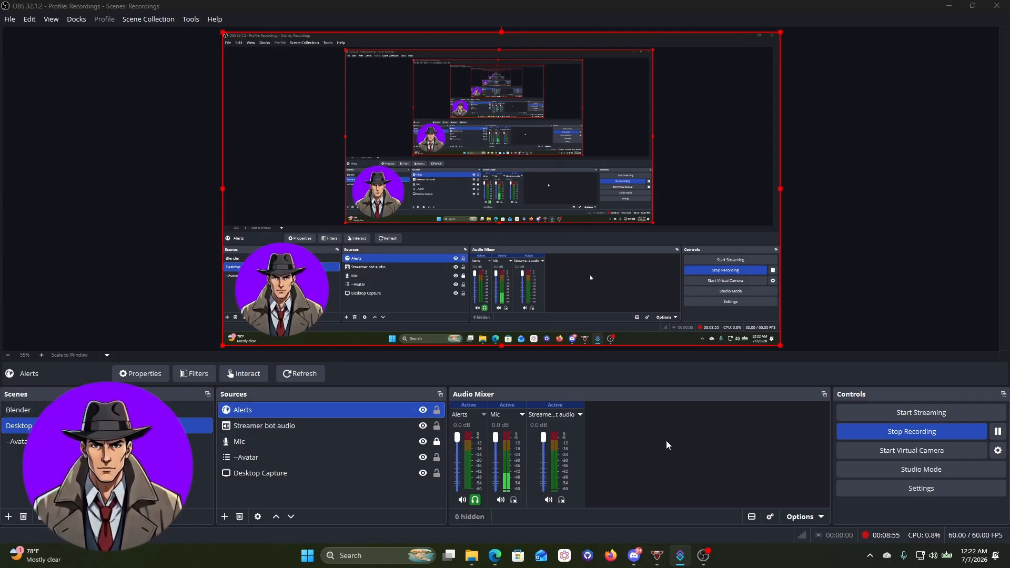
{"action": "key", "text": "alt+Tab"}
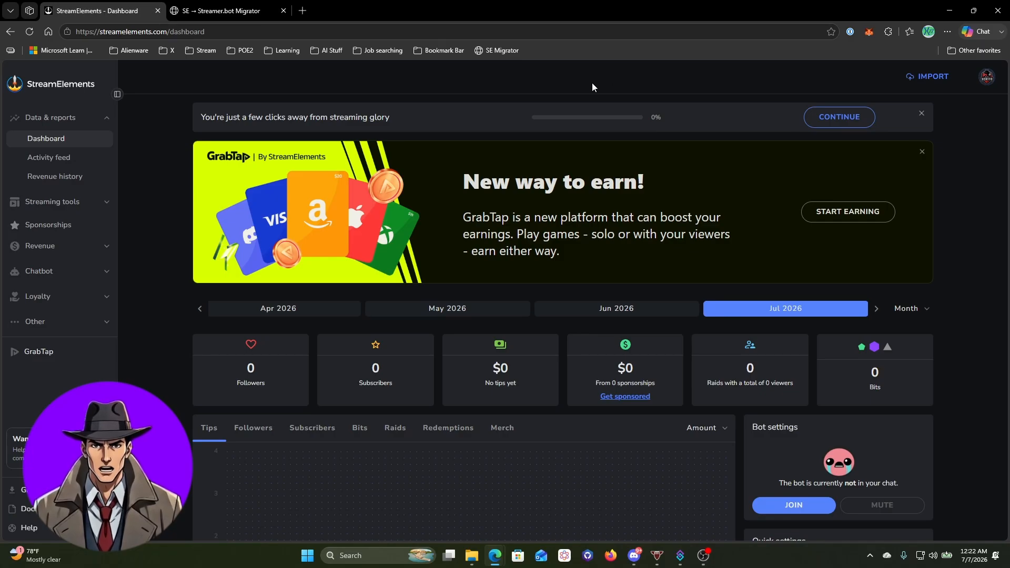
Reset the personal access token under the account's Security settings and confirm with Reset Token
{"action": "left_click", "coordinate": [987, 82]}
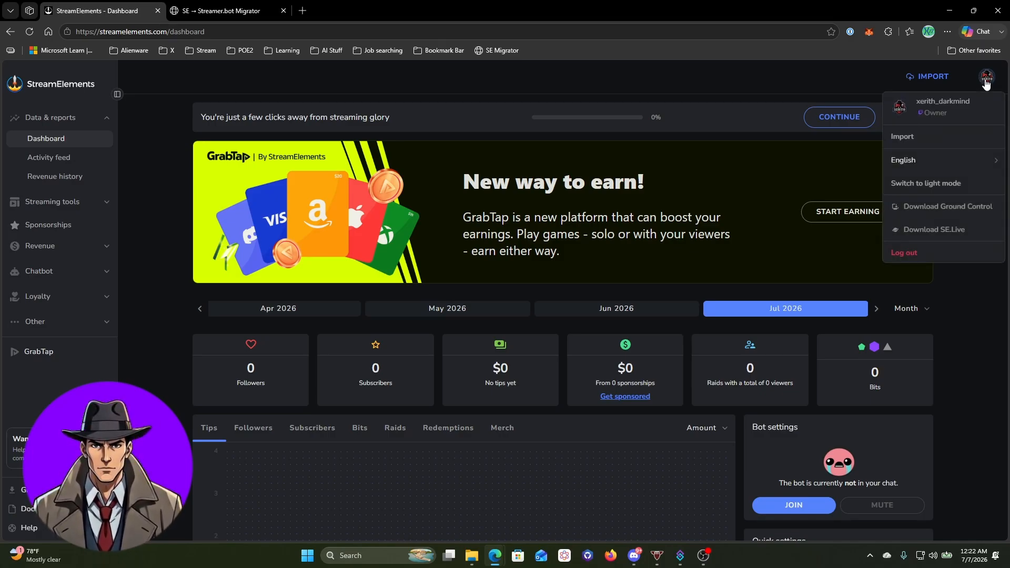
{"action": "left_click", "coordinate": [969, 110]}
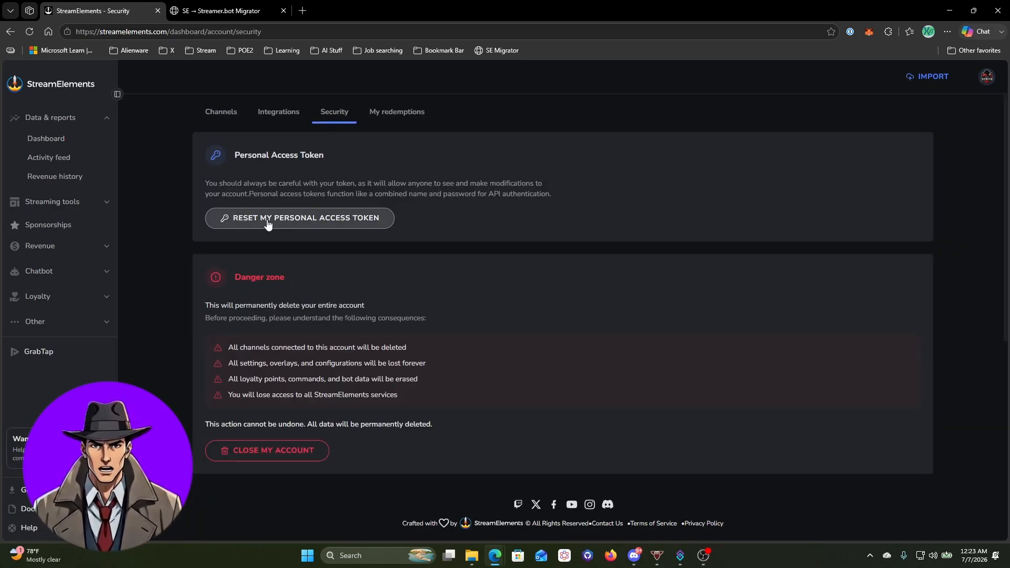
{"action": "left_click", "coordinate": [337, 222]}
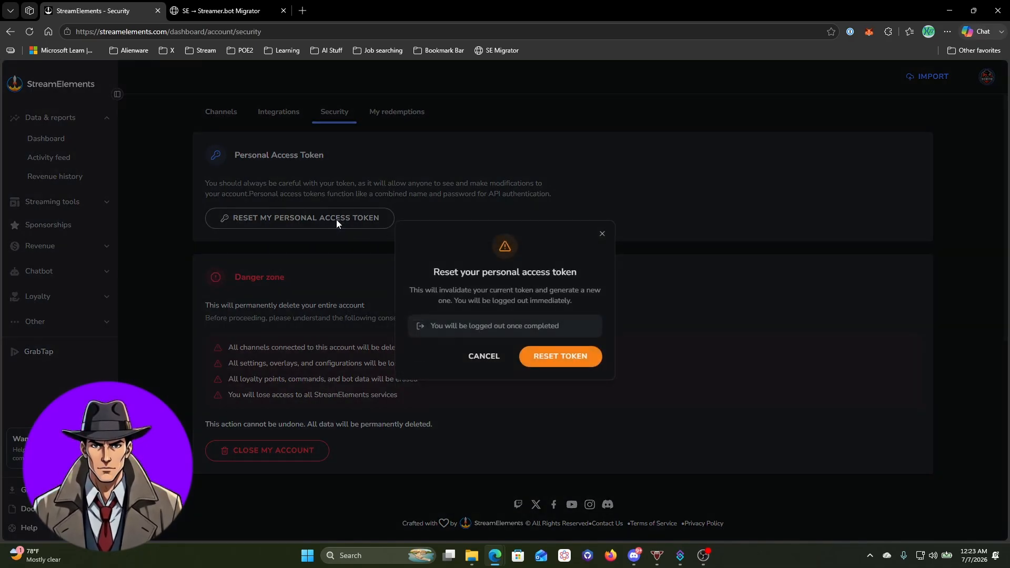
{"action": "left_click", "coordinate": [559, 358]}
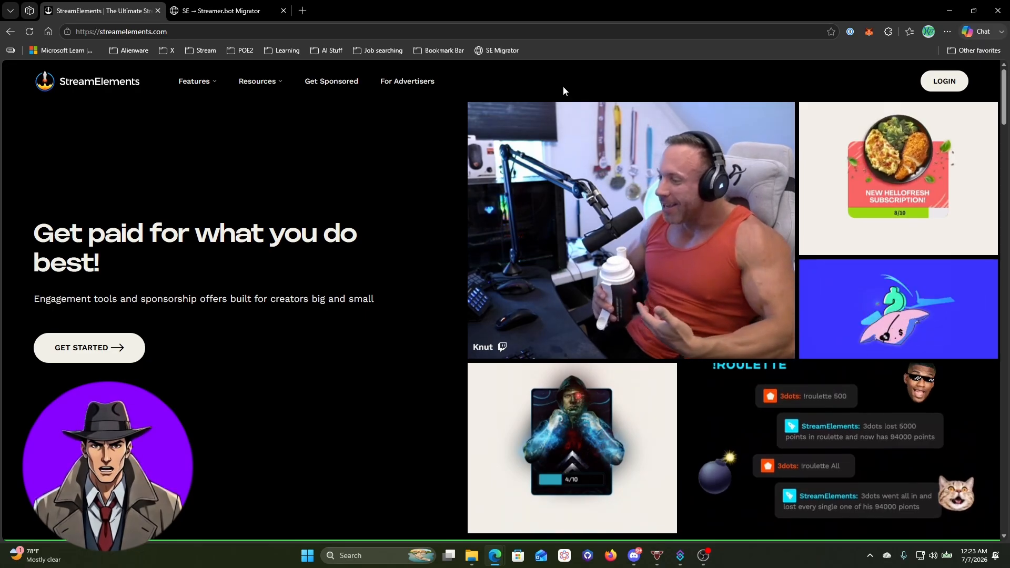
Delete the SE Migrator favorite via its context menu on Edge's favorites bar
{"action": "right_click", "coordinate": [499, 54]}
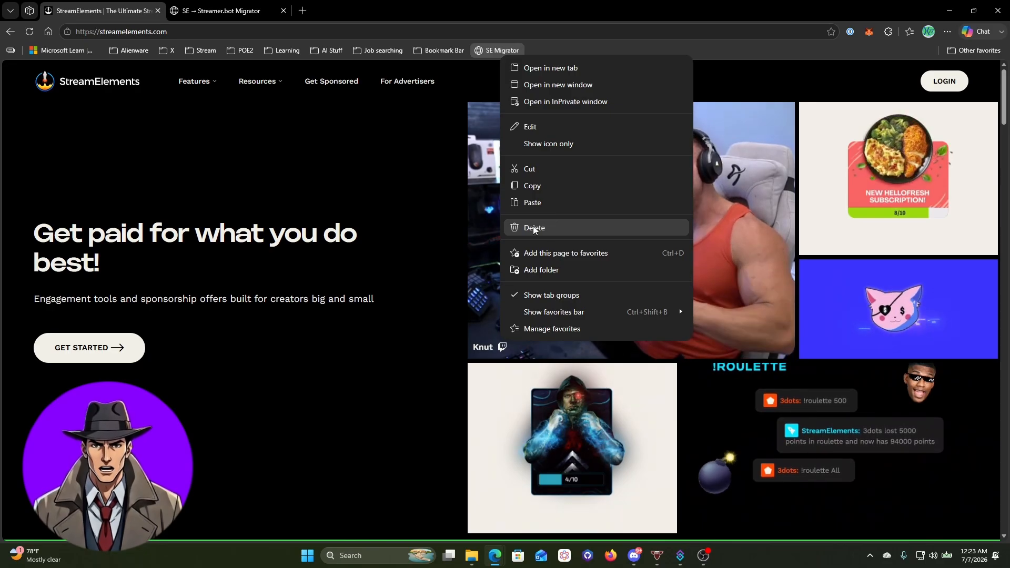
{"action": "left_click", "coordinate": [548, 228]}
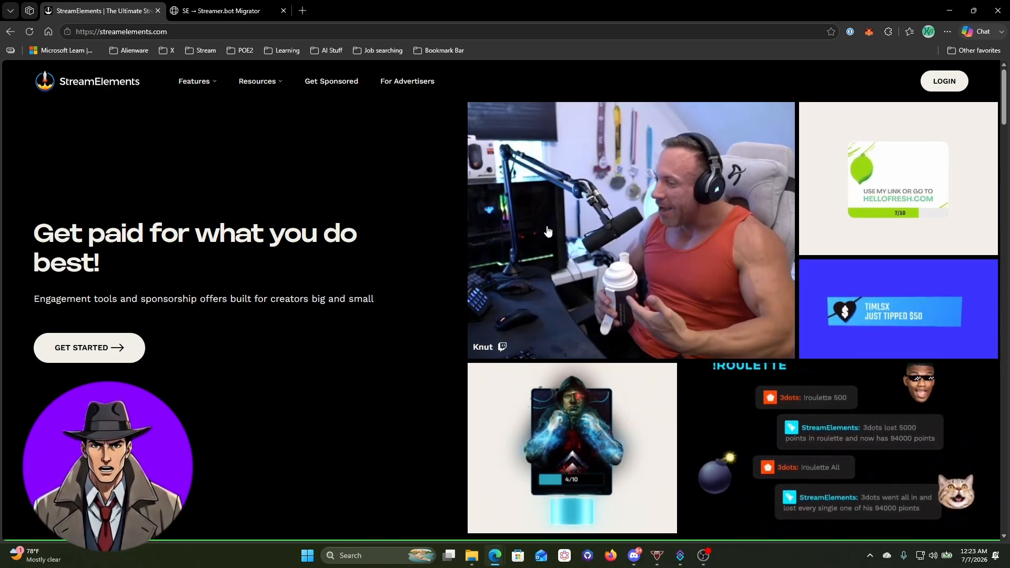